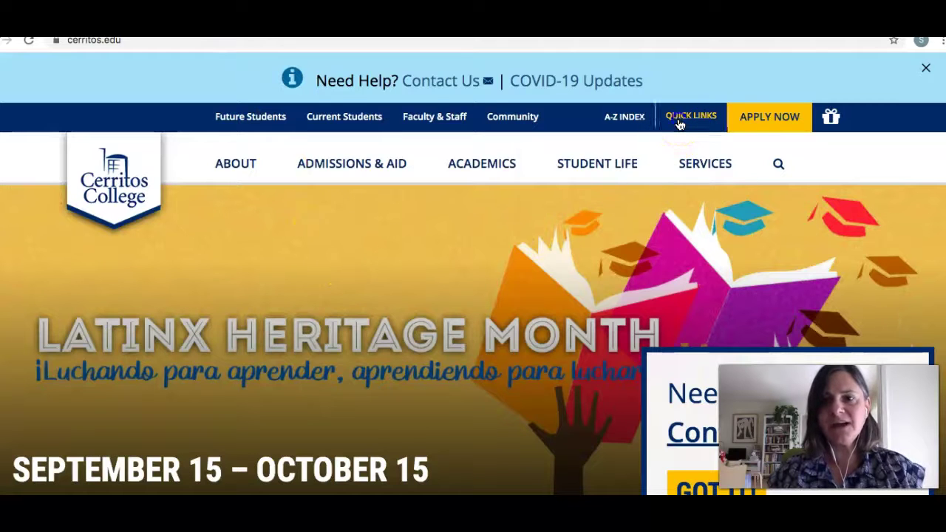
# - Go via Quick Links > Library & Chat > Research Databases and pick US Major Dailies from the A–Z list
pyautogui.click(680, 118)
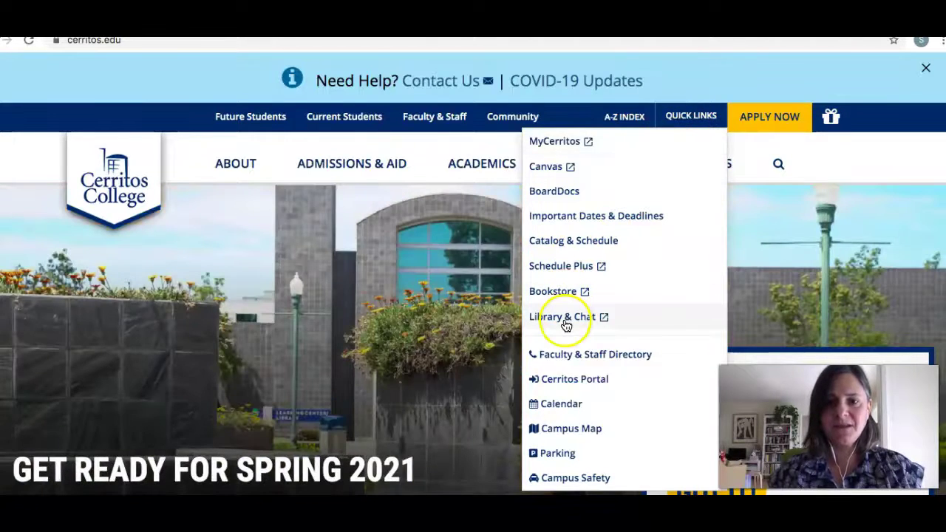
pyautogui.click(565, 323)
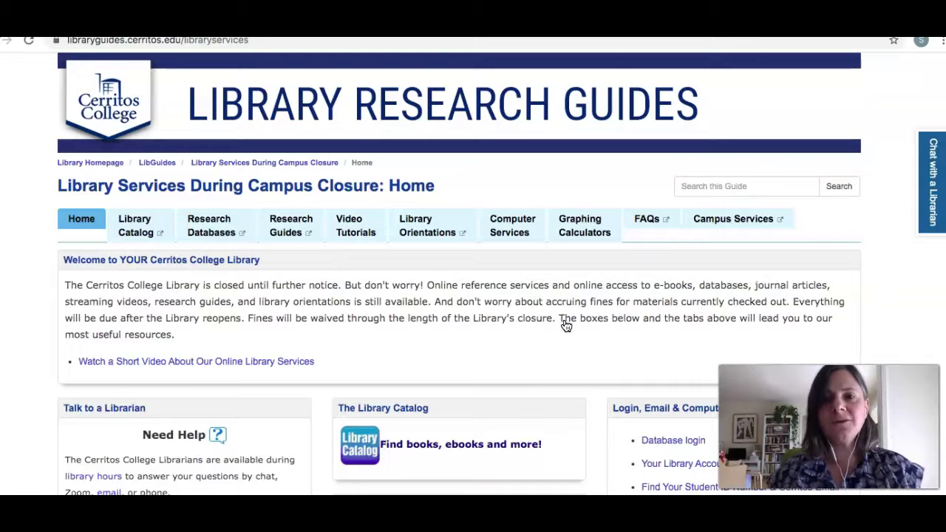
pyautogui.click(545, 325)
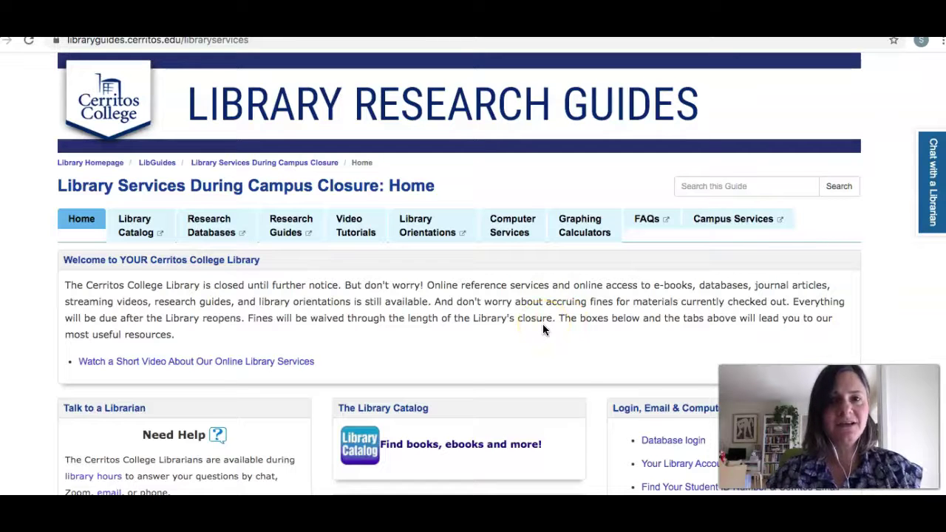
pyautogui.click(200, 244)
pyautogui.click(281, 359)
pyautogui.scroll(-20, 282, 356)
pyautogui.scroll(-20, 281, 355)
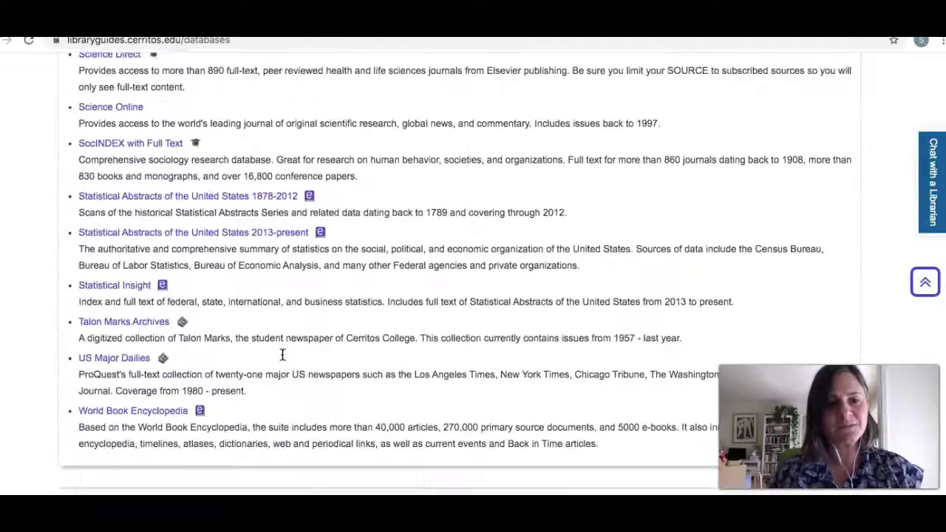
pyautogui.click(109, 365)
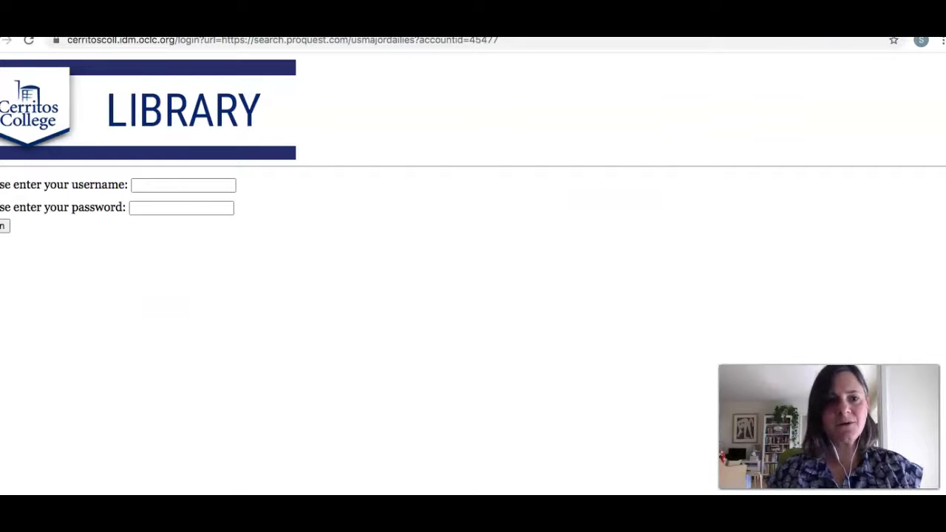
# - Log in to the Cerritos College library with the student's username and password
pyautogui.click(196, 189)
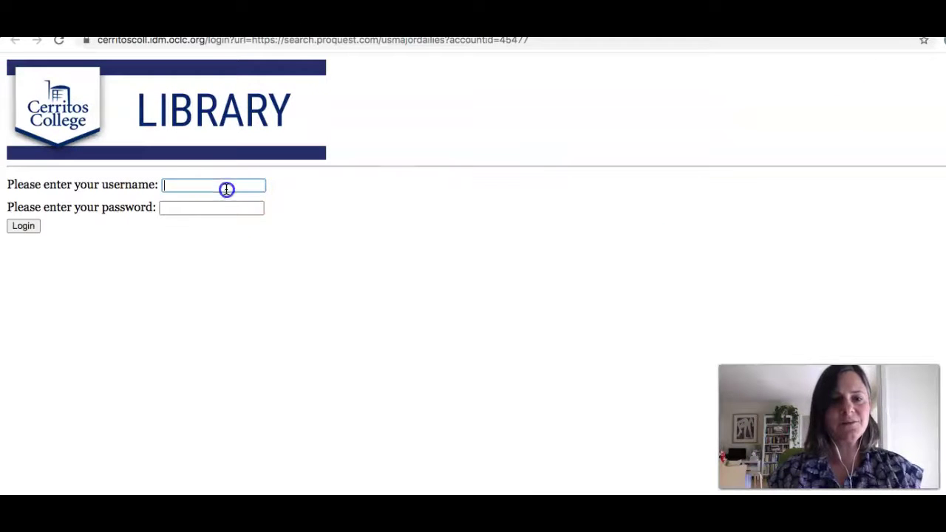
pyautogui.press('Tab')
pyautogui.write('•••••••')
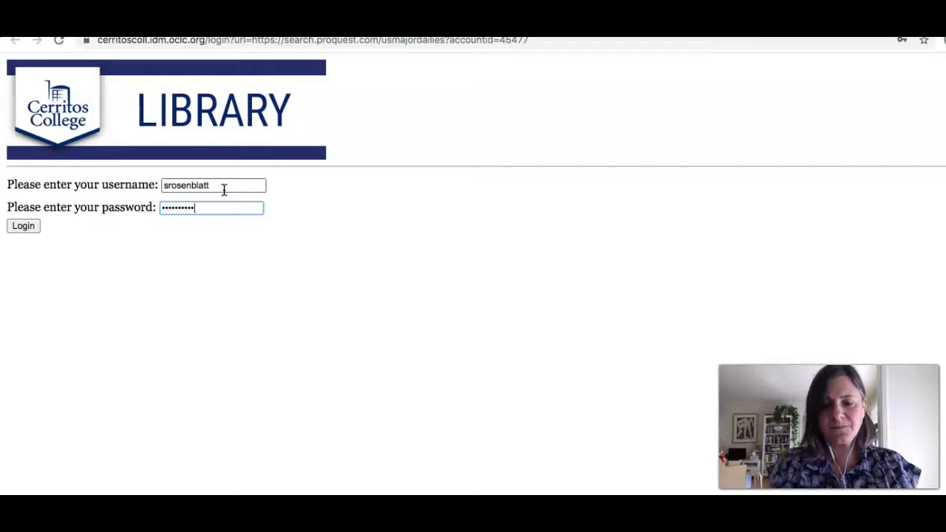
pyautogui.click(28, 228)
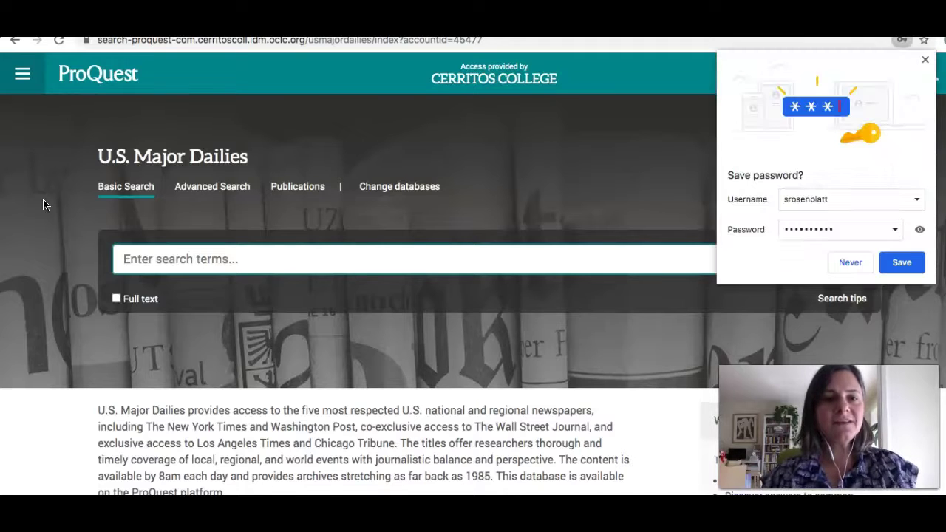
# - Decline Chrome's offer to save the password and switch to the Advanced Search form
pyautogui.click(846, 262)
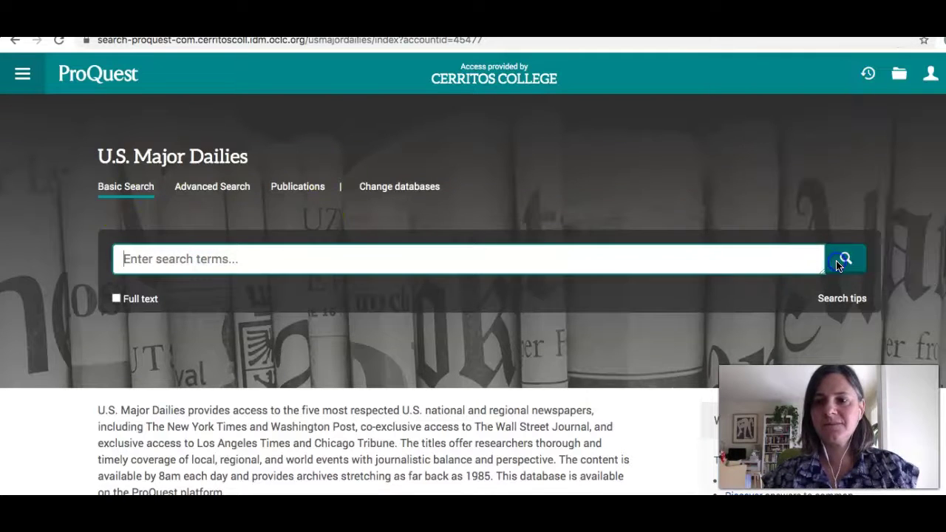
pyautogui.click(196, 190)
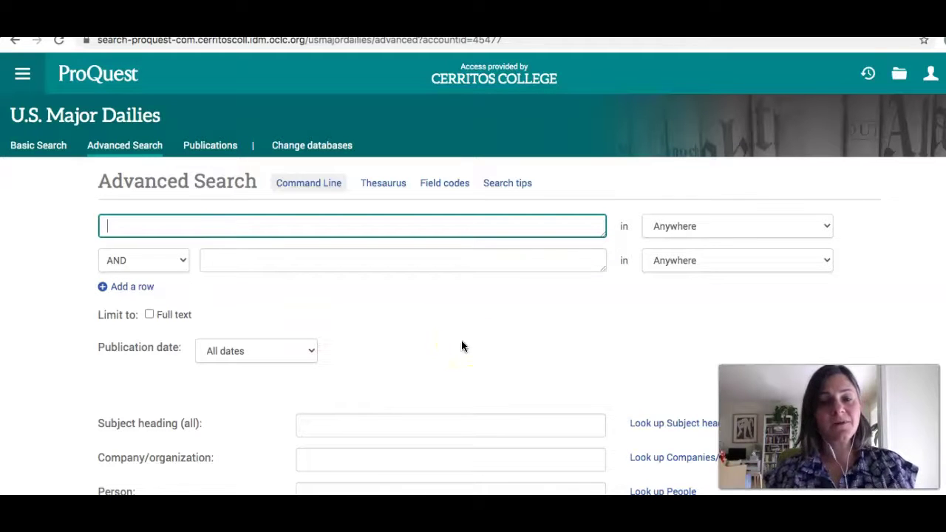
pyautogui.scroll(-3, 462, 345)
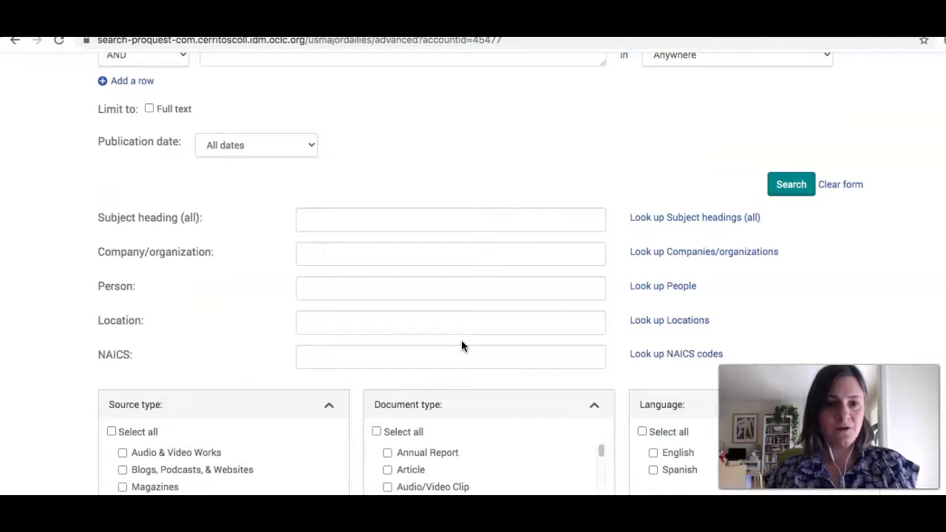
pyautogui.scroll(3, 461, 346)
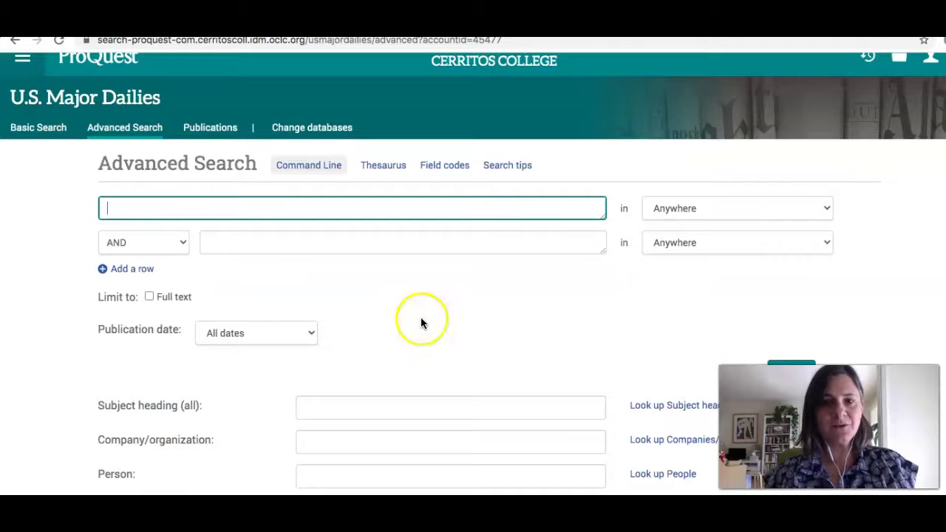
# - Set the first search row to Publication title — PUB and open Look up Publications
pyautogui.click(826, 210)
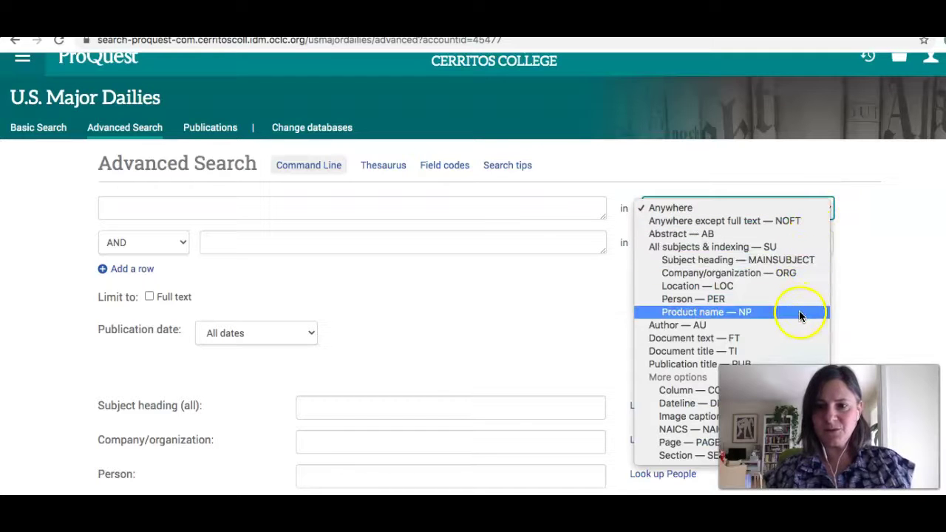
pyautogui.click(796, 364)
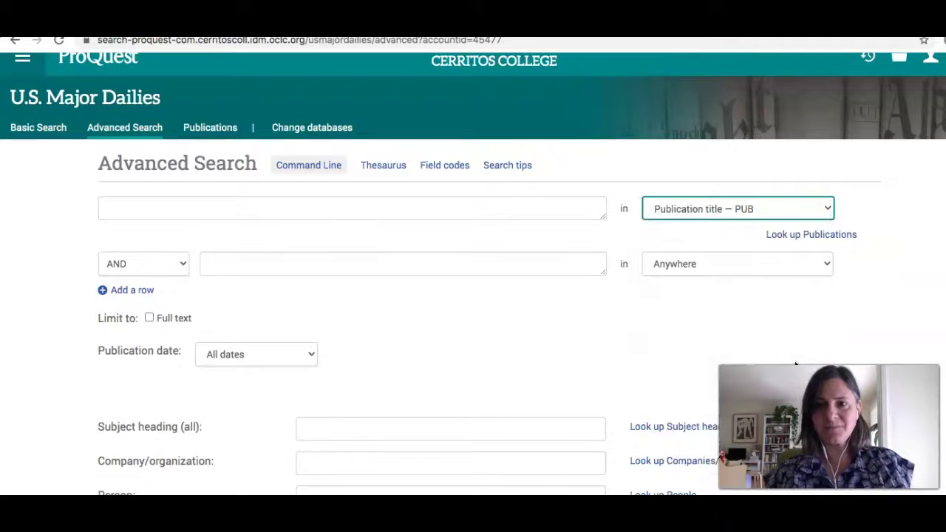
pyautogui.click(783, 238)
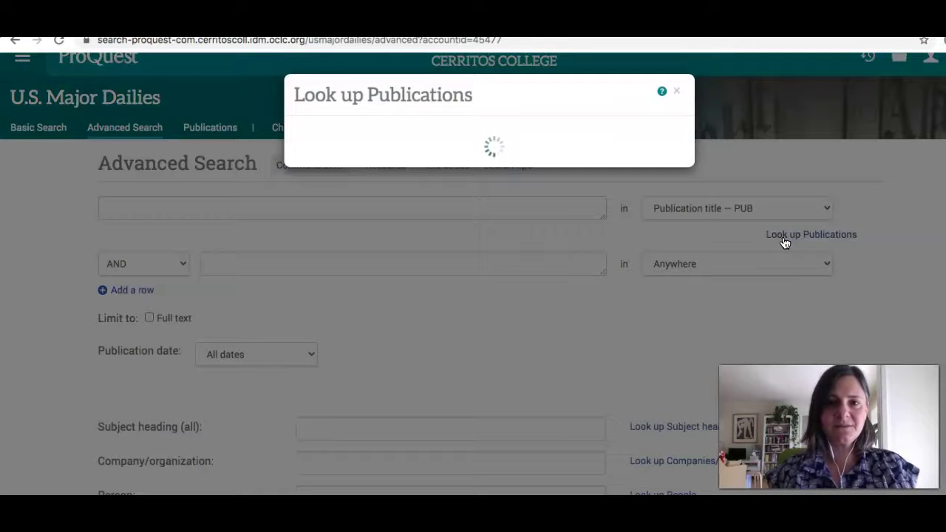
# - Look up 'wall street' and add Wall Street Journal, making the first row Exact("Wall Street Journal")
pyautogui.write('wall street')
pyautogui.press('Return')
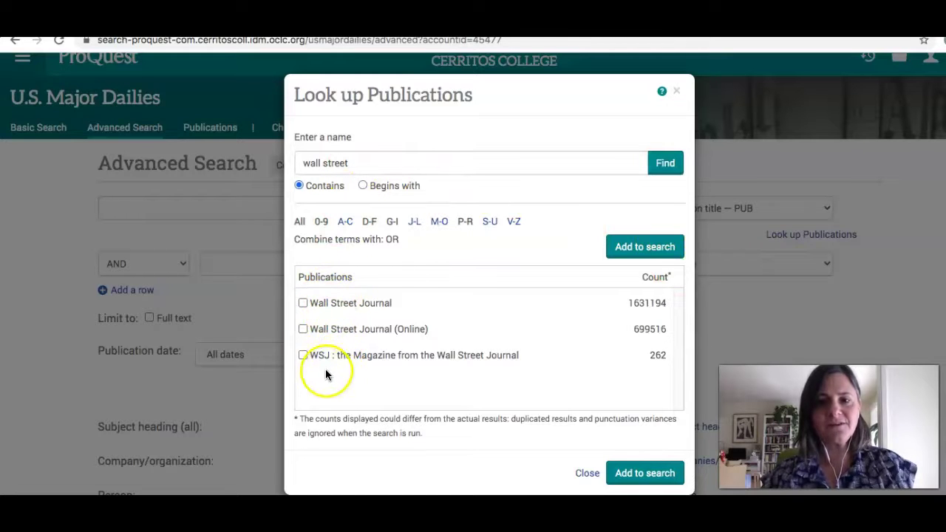
pyautogui.click(302, 303)
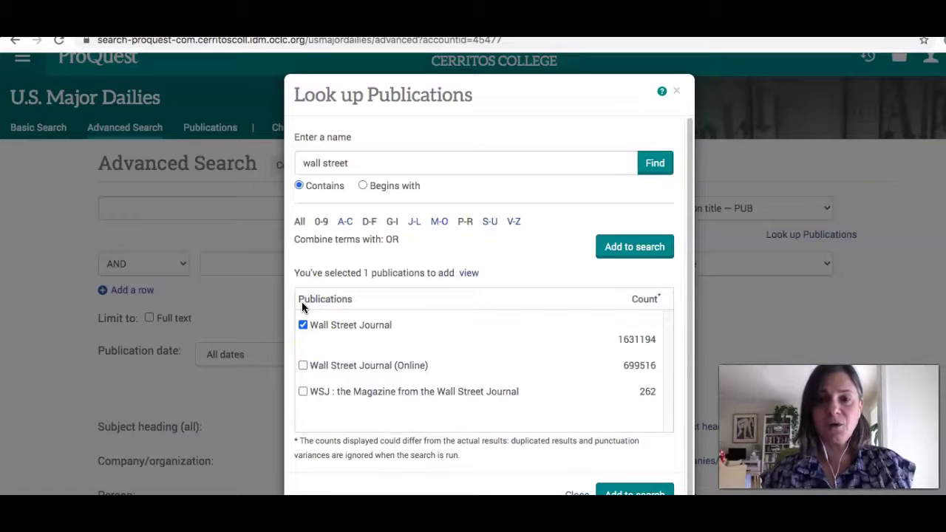
pyautogui.click(625, 493)
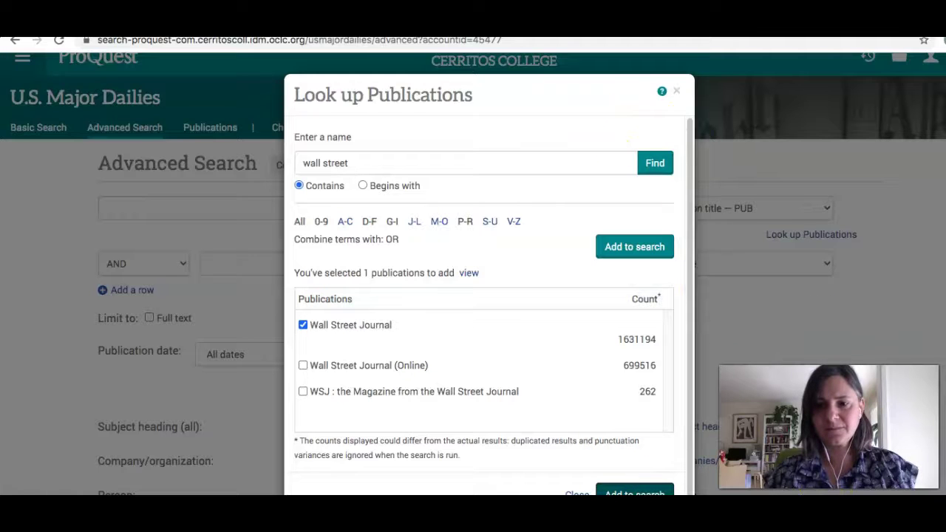
pyautogui.scroll(-1, 487, 296)
pyautogui.click(655, 477)
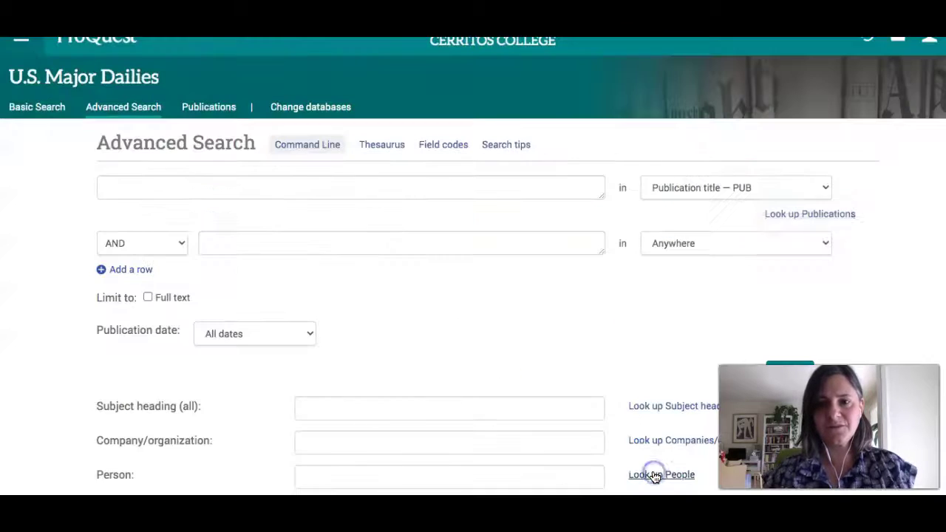
pyautogui.click(619, 408)
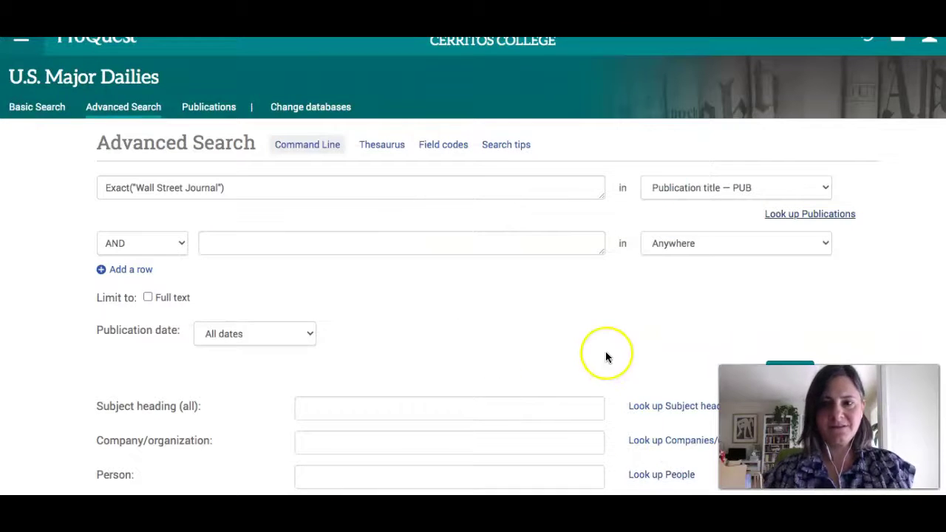
# - Limit publication date to a specific range starting September 26, 2020
pyautogui.scroll(-5, 606, 357)
pyautogui.scroll(3, 605, 353)
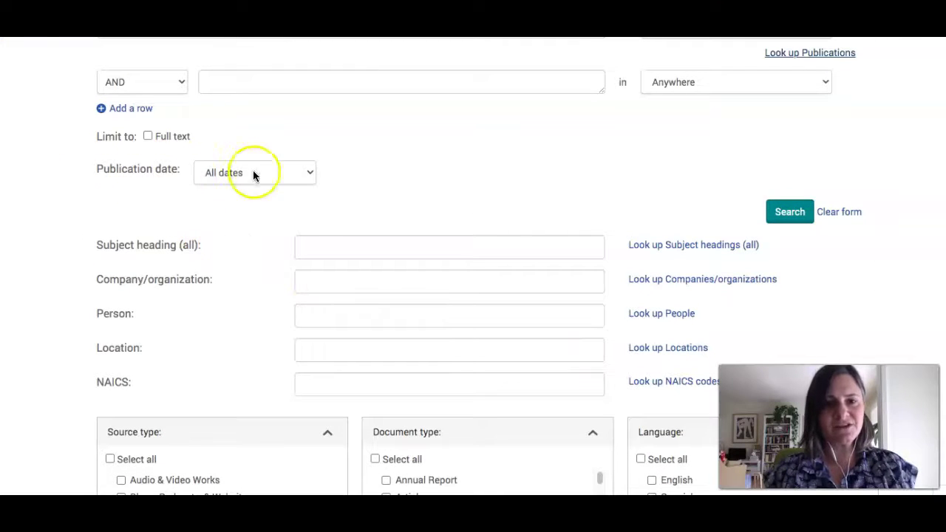
pyautogui.click(304, 172)
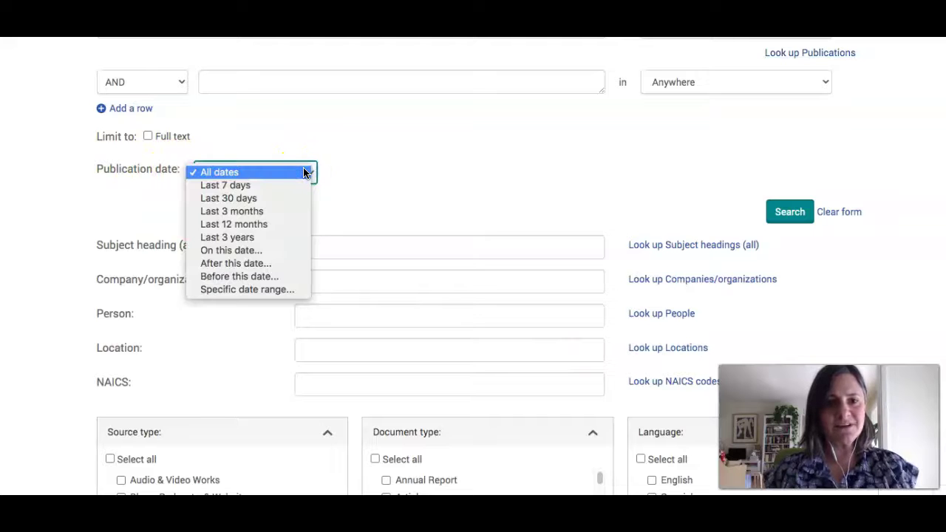
pyautogui.click(261, 291)
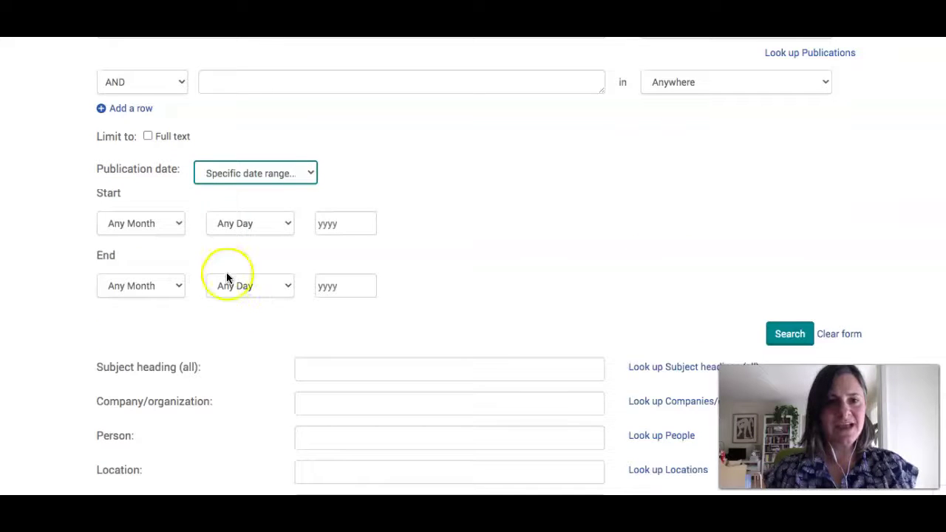
pyautogui.click(178, 223)
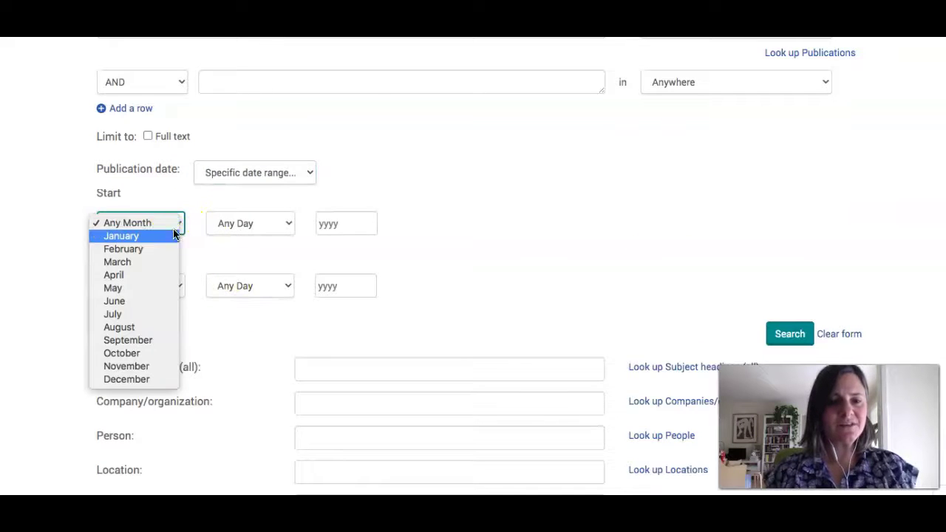
pyautogui.click(147, 340)
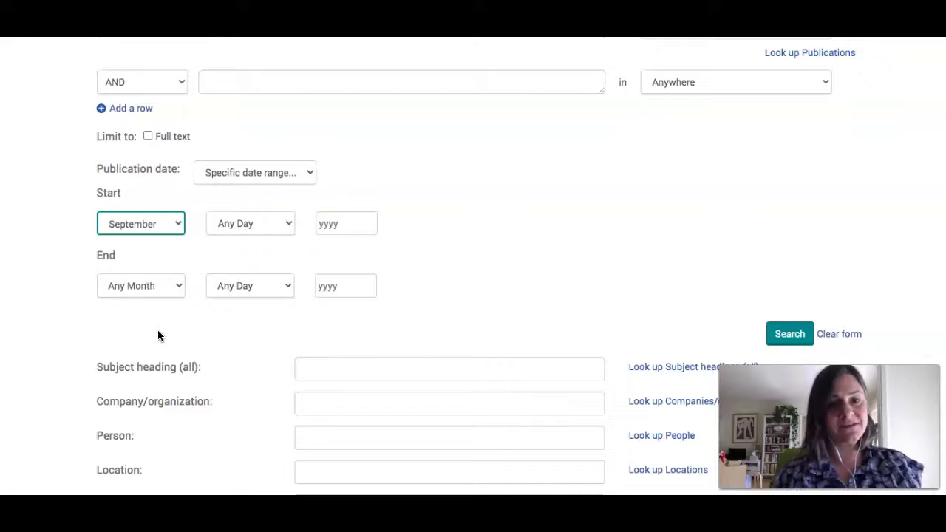
pyautogui.click(272, 219)
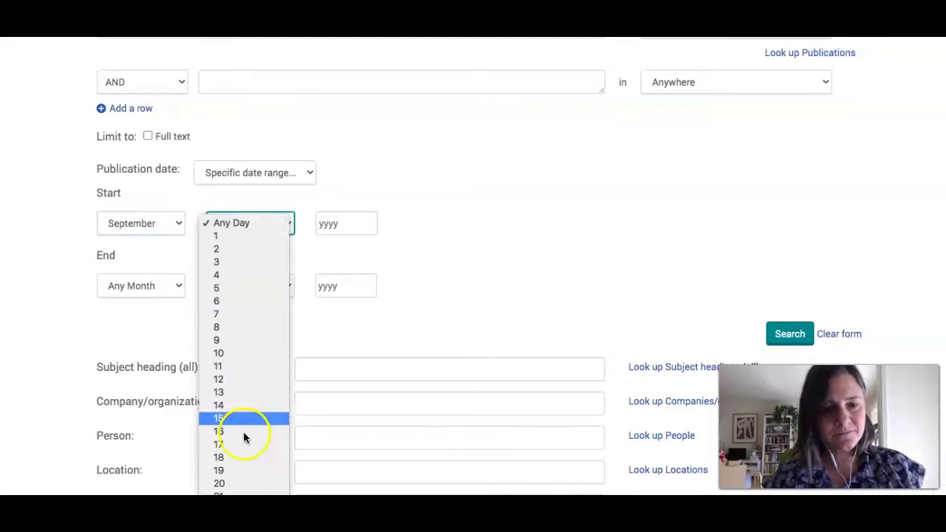
pyautogui.click(245, 461)
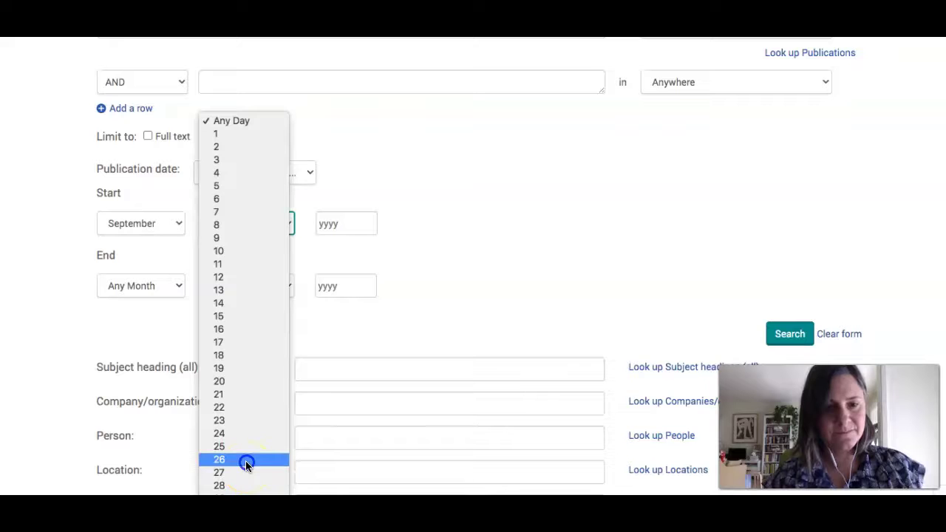
pyautogui.click(347, 224)
pyautogui.write('2020')
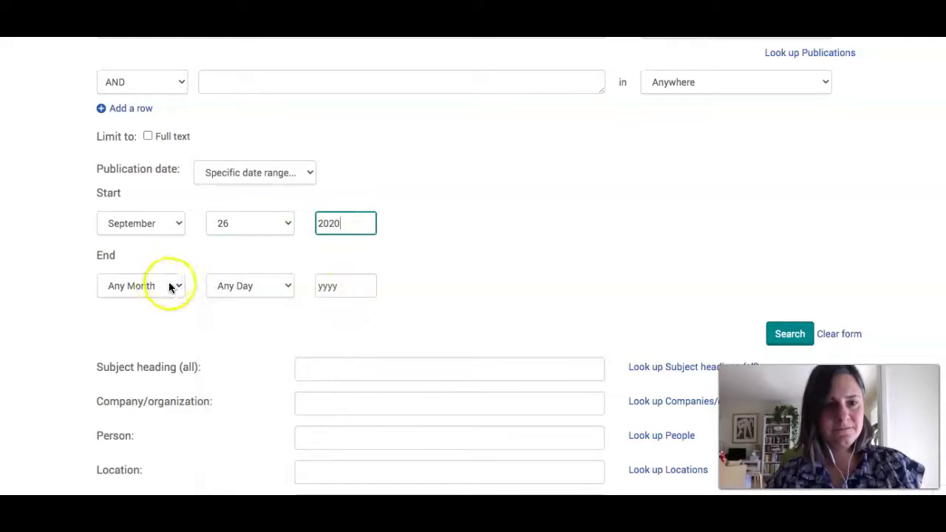
# - Set the range end to September 26, 2020 and run the search, giving 105 results
pyautogui.click(168, 286)
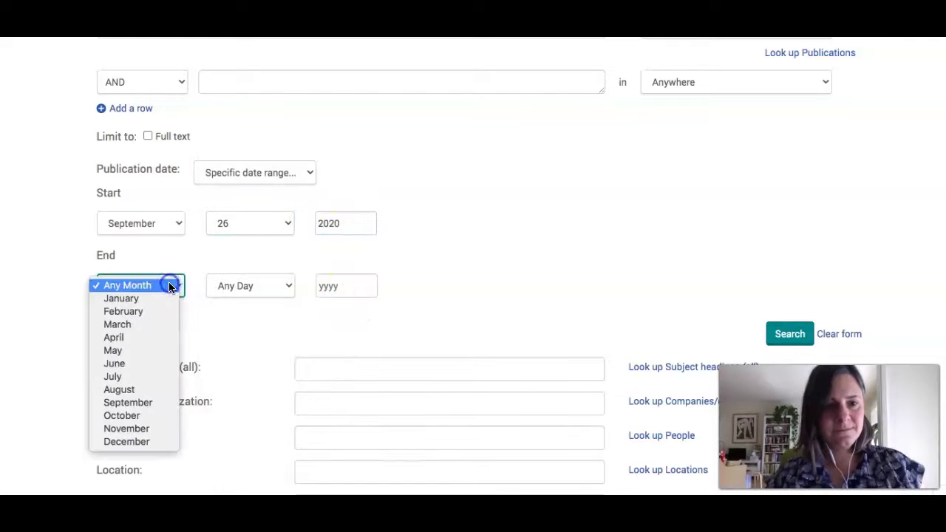
pyautogui.click(150, 400)
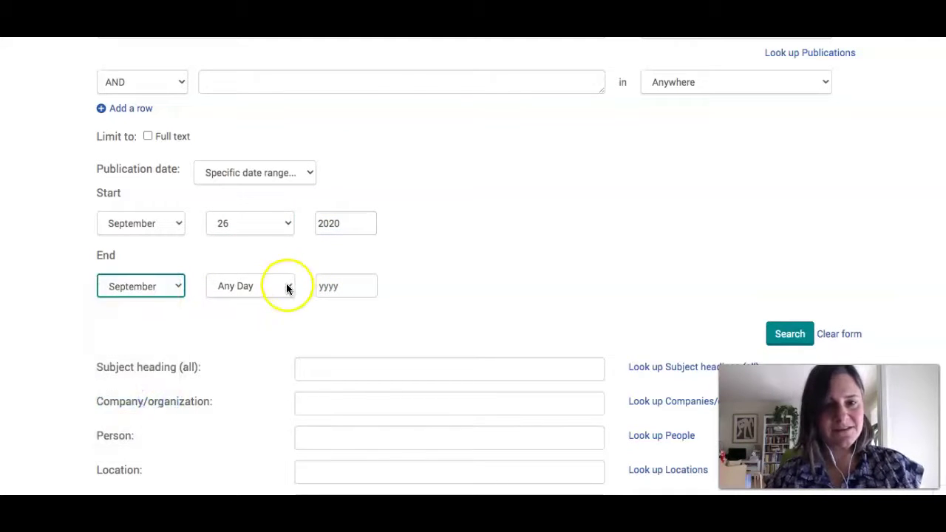
pyautogui.click(287, 287)
pyautogui.scroll(-5, 262, 449)
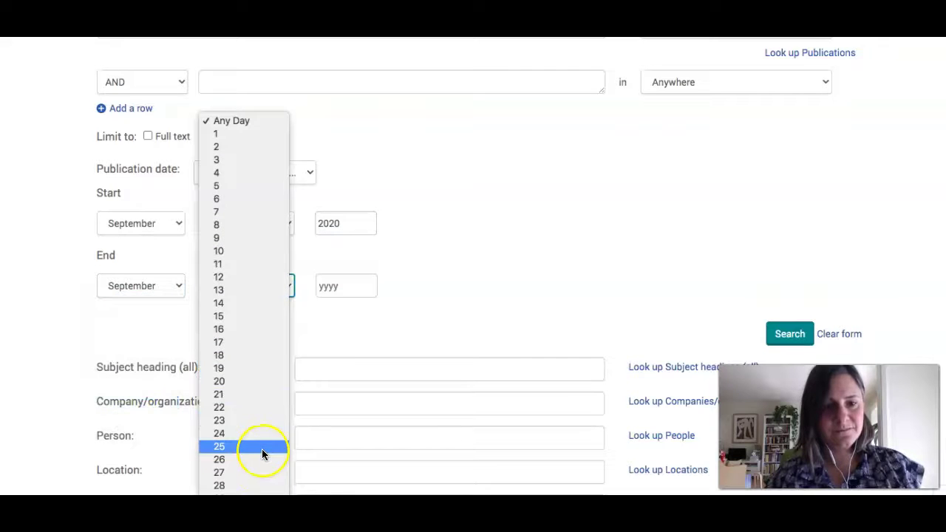
pyautogui.click(259, 485)
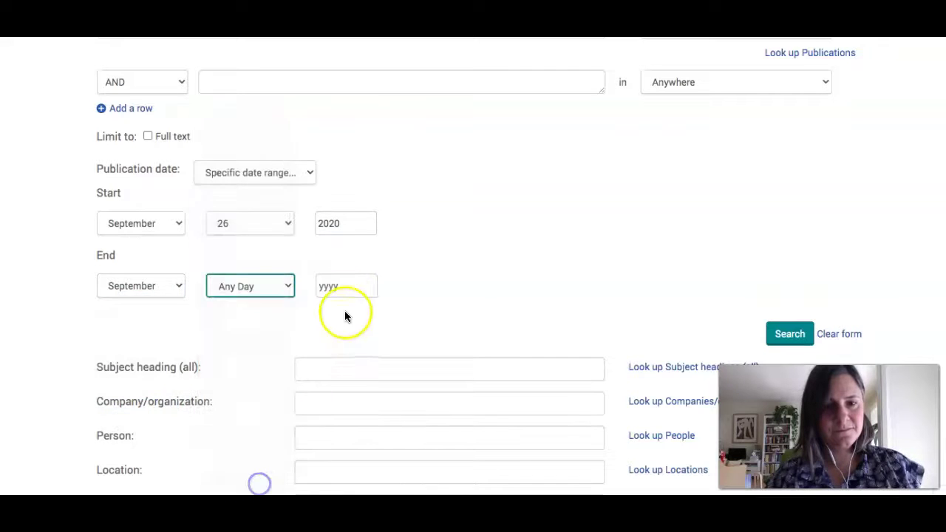
pyautogui.click(286, 287)
pyautogui.click(259, 257)
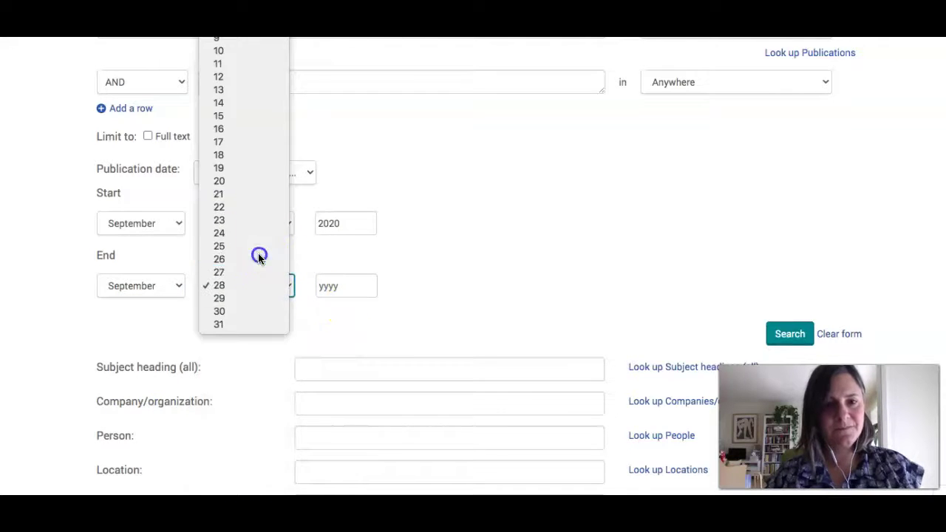
pyautogui.click(333, 284)
pyautogui.write('2020')
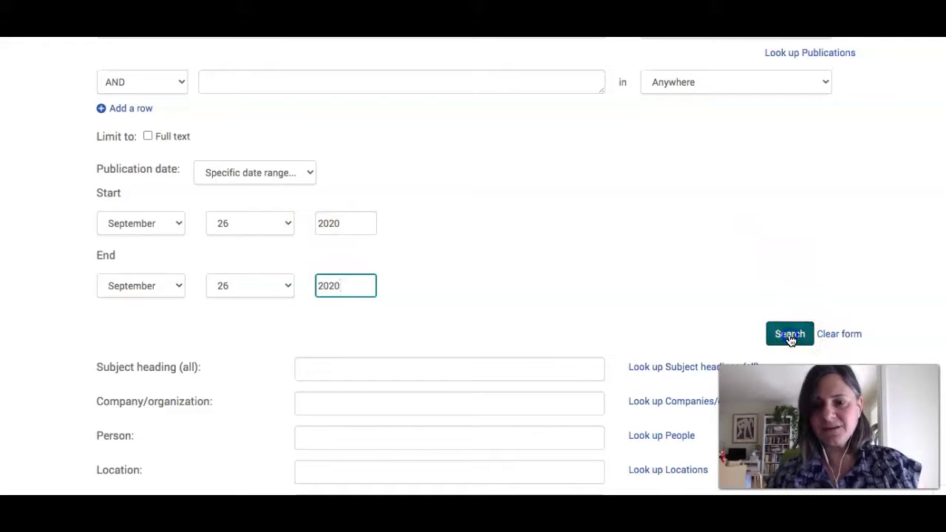
pyautogui.click(789, 336)
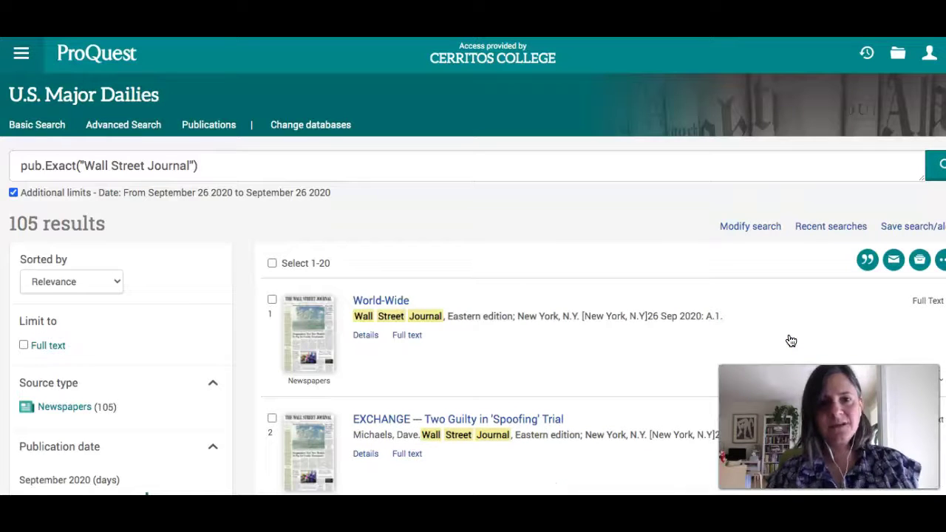
# - Scroll to result 6 and open the Louisville protesters article's full text
pyautogui.scroll(-3, 636, 273)
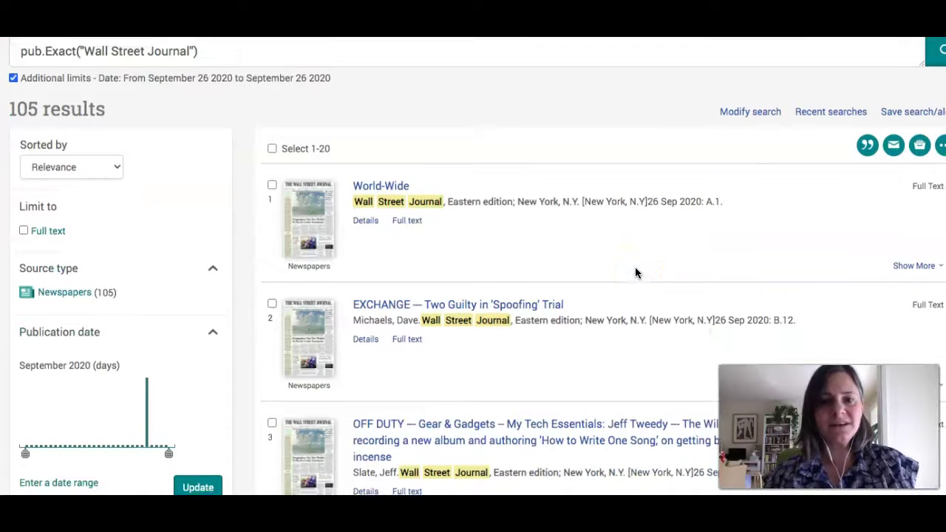
pyautogui.scroll(-3, 635, 273)
pyautogui.scroll(-3, 635, 273)
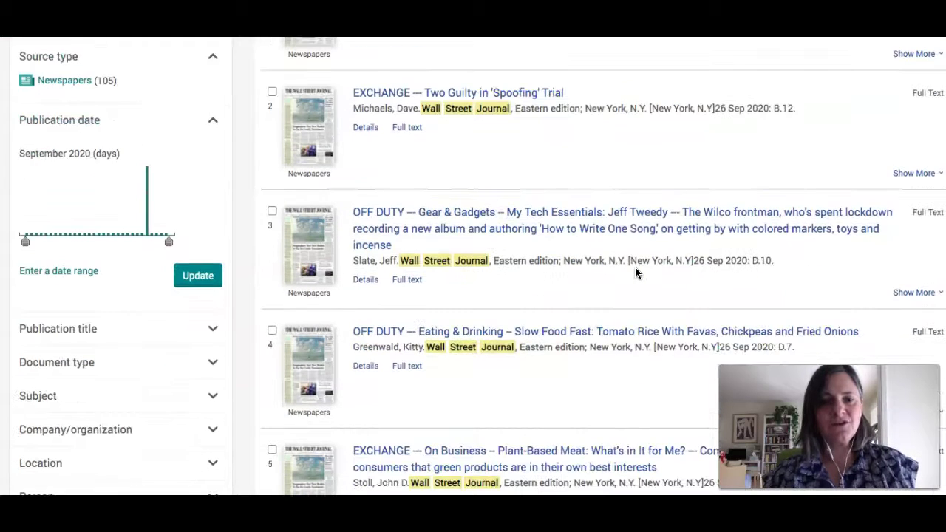
pyautogui.scroll(-6, 634, 272)
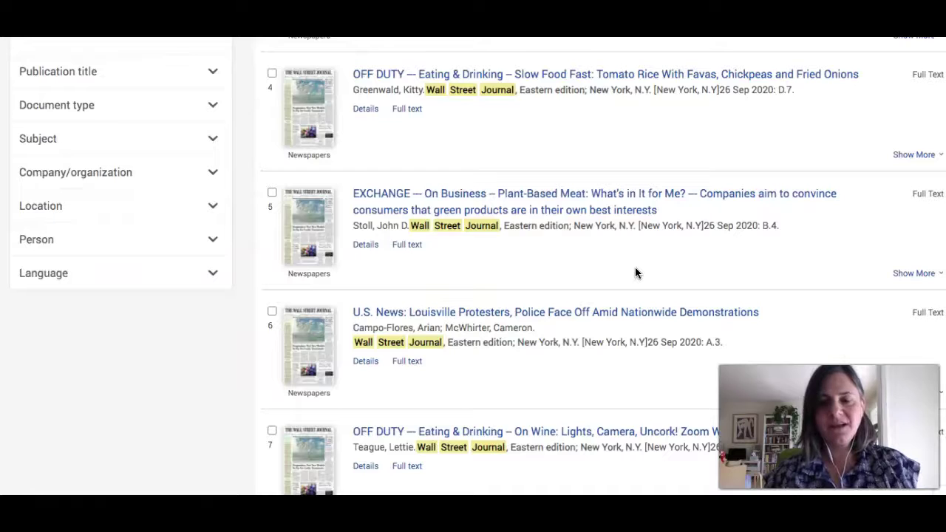
pyautogui.scroll(-3, 635, 270)
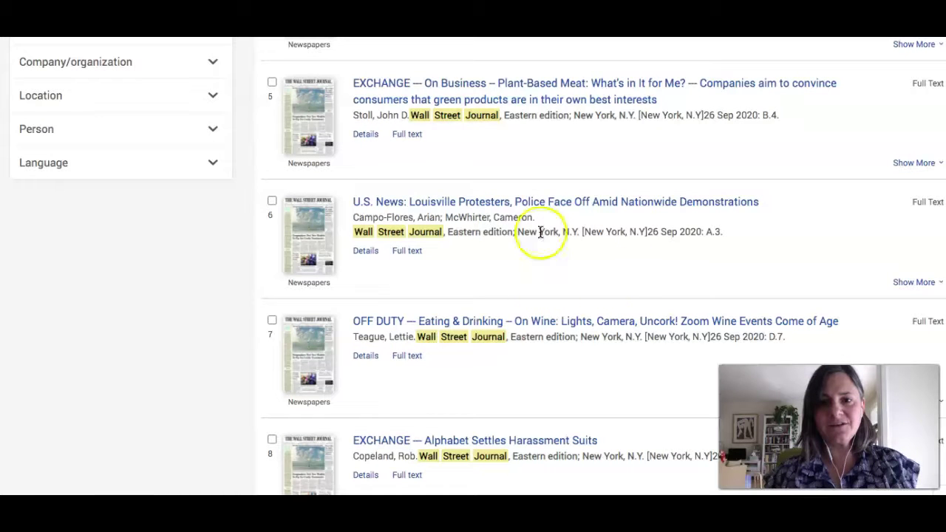
pyautogui.click(534, 205)
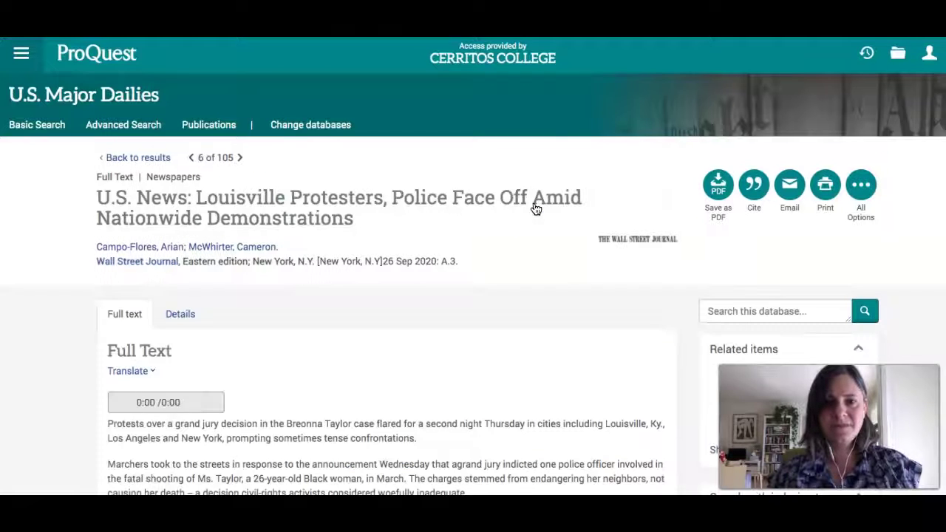
# - Scroll through the Louisville article, view its All Options save choices, and close the dialog
pyautogui.click(519, 285)
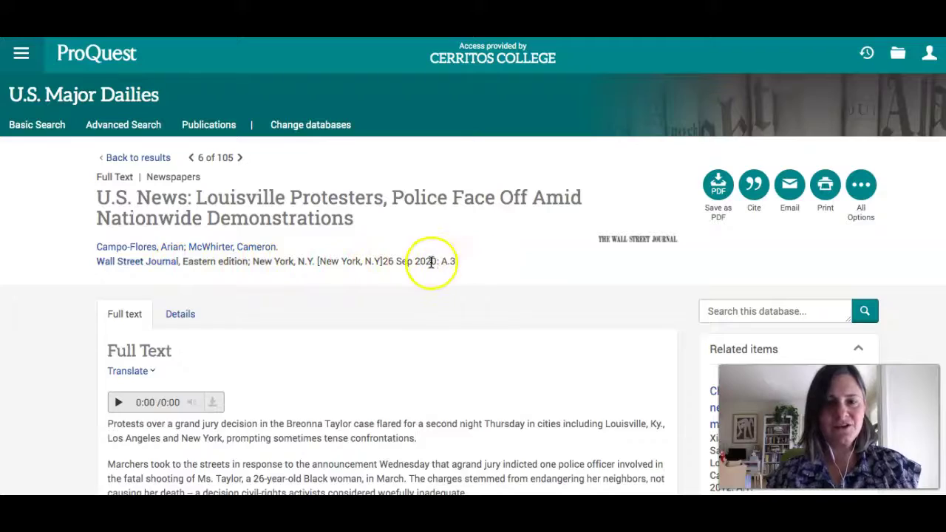
pyautogui.scroll(-2, 509, 278)
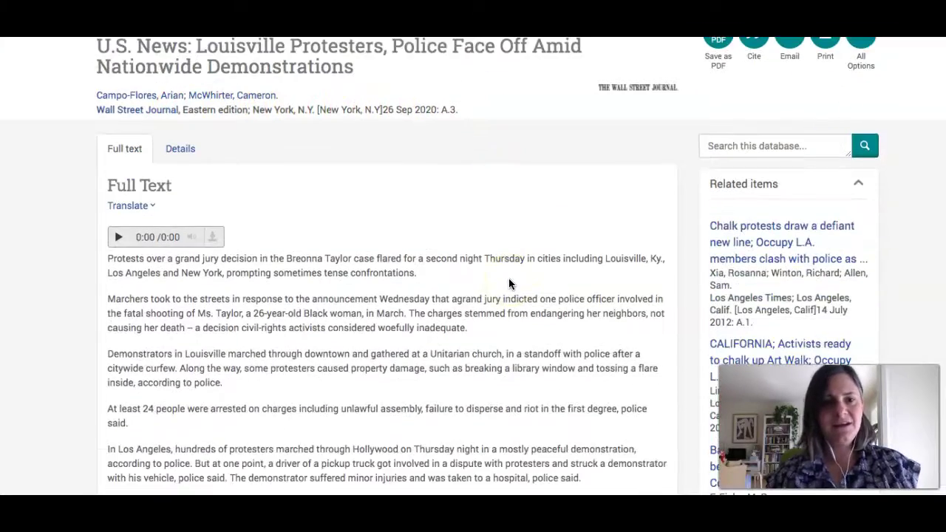
pyautogui.scroll(-8, 508, 277)
pyautogui.scroll(10, 508, 284)
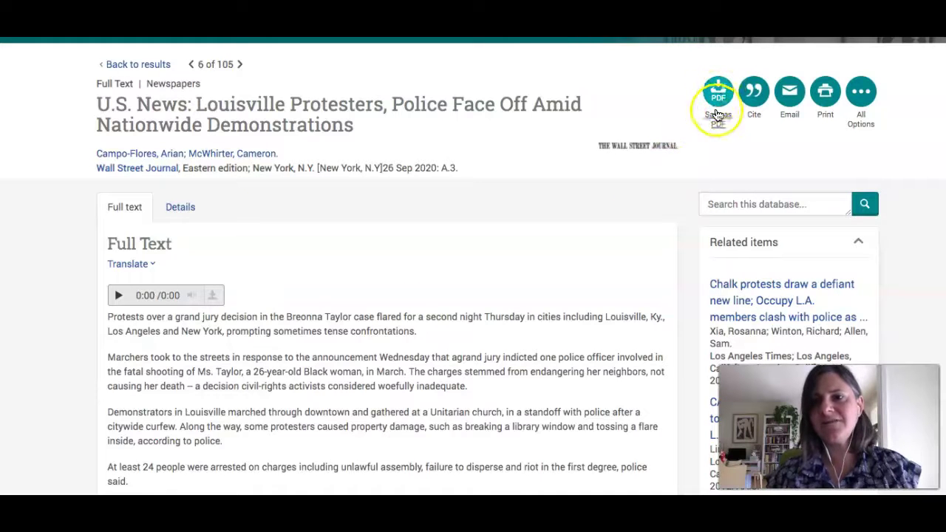
pyautogui.click(862, 94)
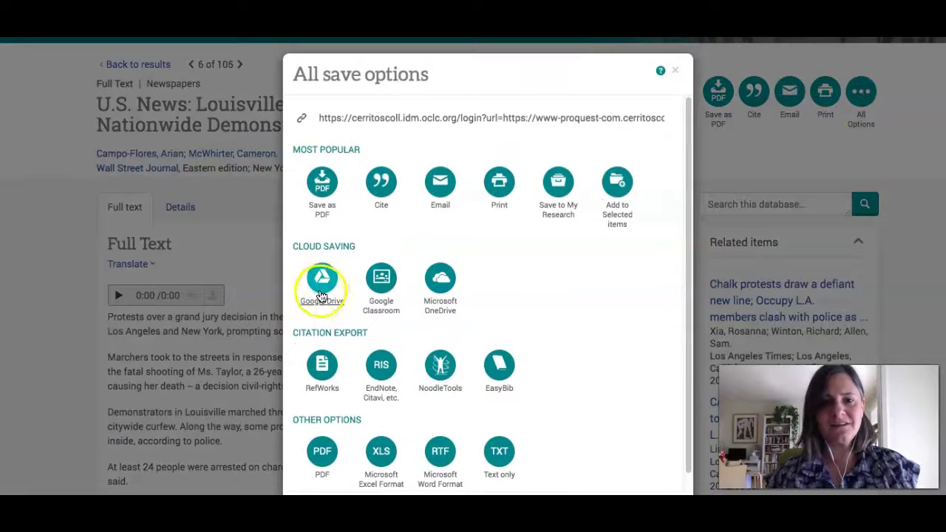
pyautogui.click(675, 71)
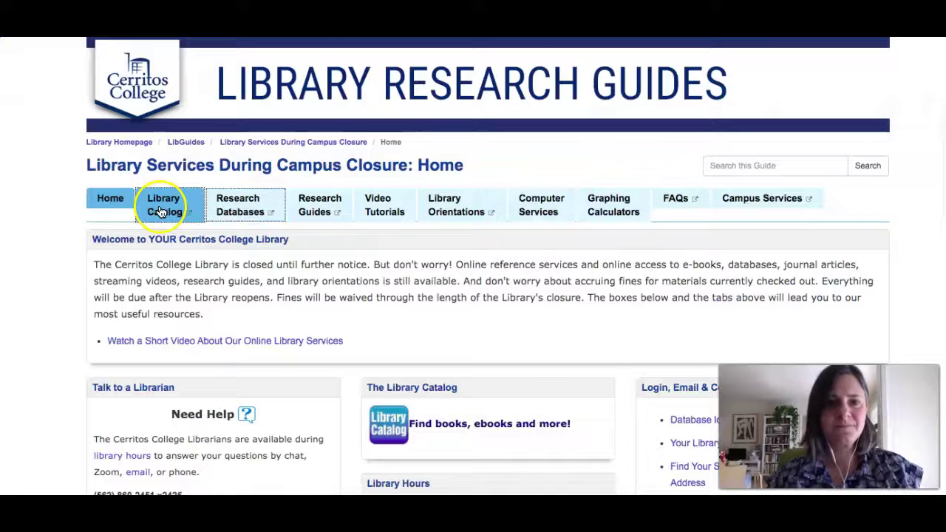
# - Slide out the Chat with a Librarian LibChat panel with its Name field and Start Chat button
pyautogui.click(116, 207)
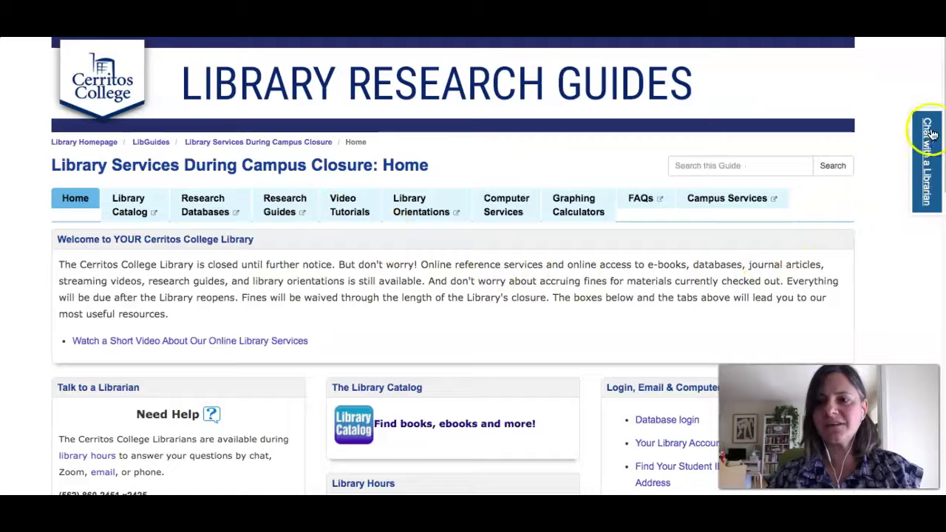
pyautogui.click(926, 180)
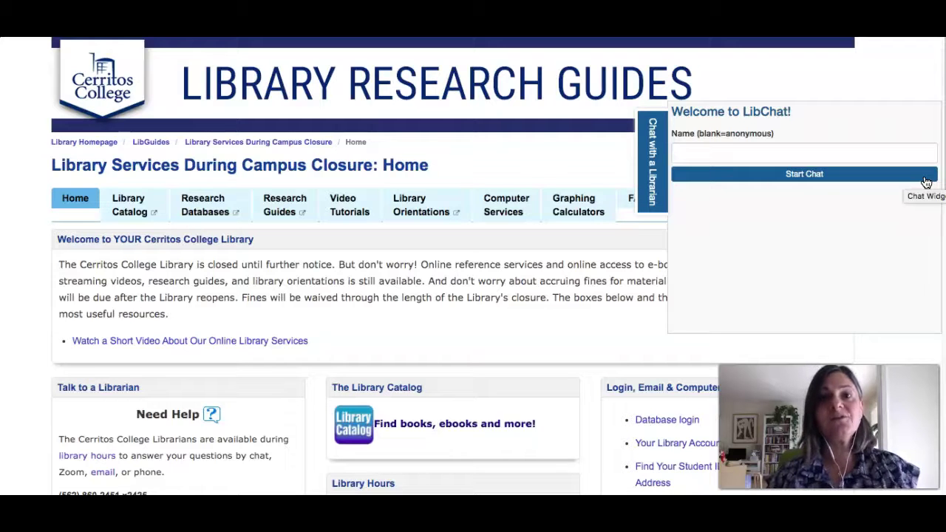
pyautogui.click(813, 205)
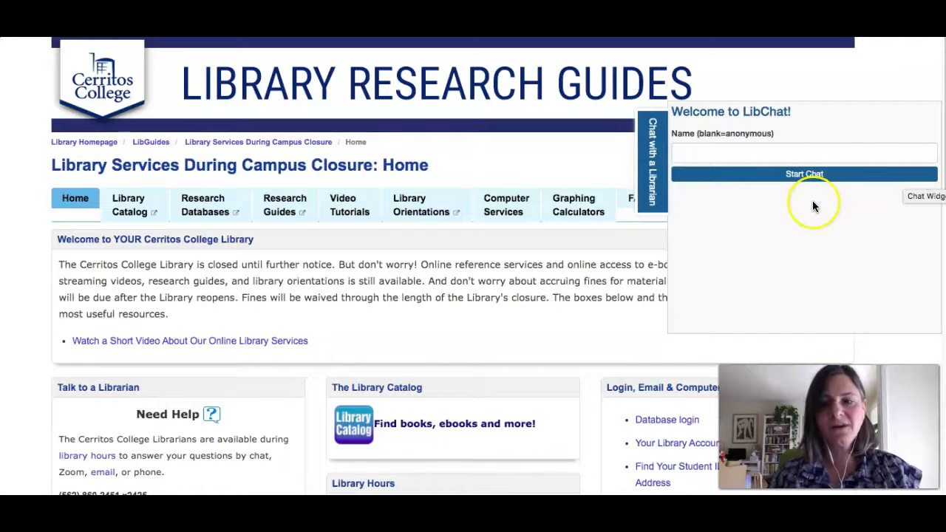